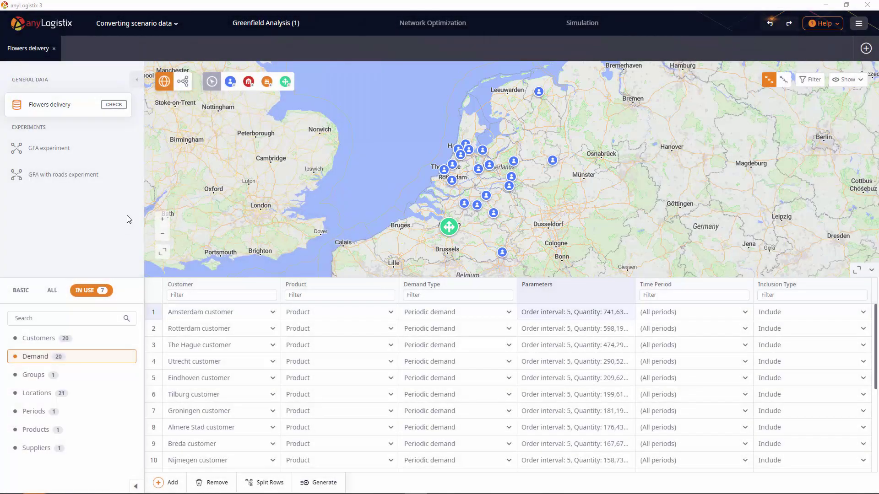
- Convert the GFA experiment's Result into a new NO scenario, 'Flowers delivery GFA Result'
left_click(103, 150)
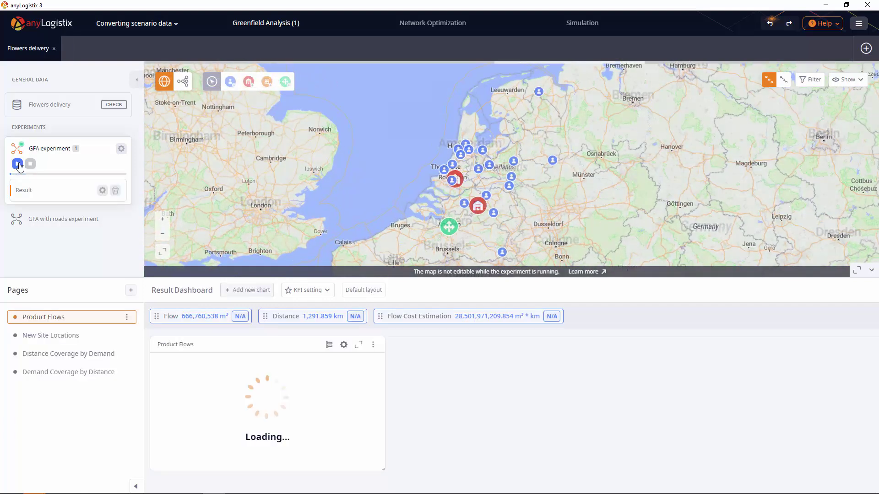
right_click(61, 189)
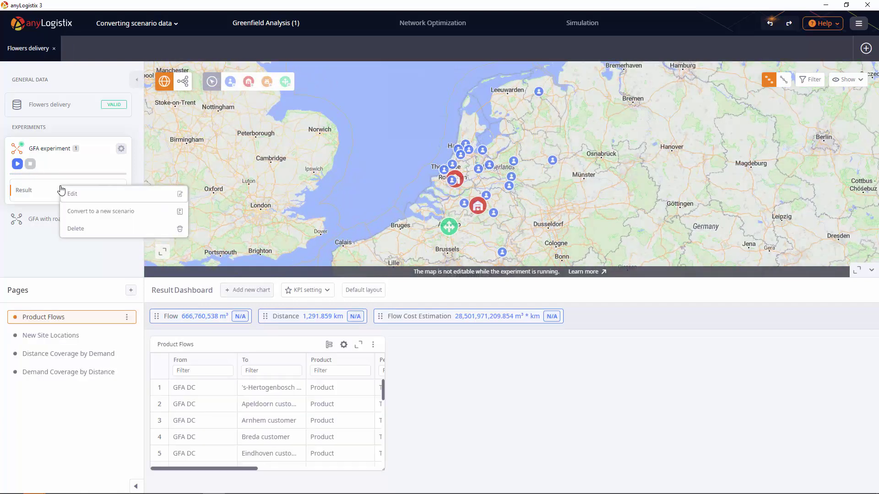
left_click(97, 211)
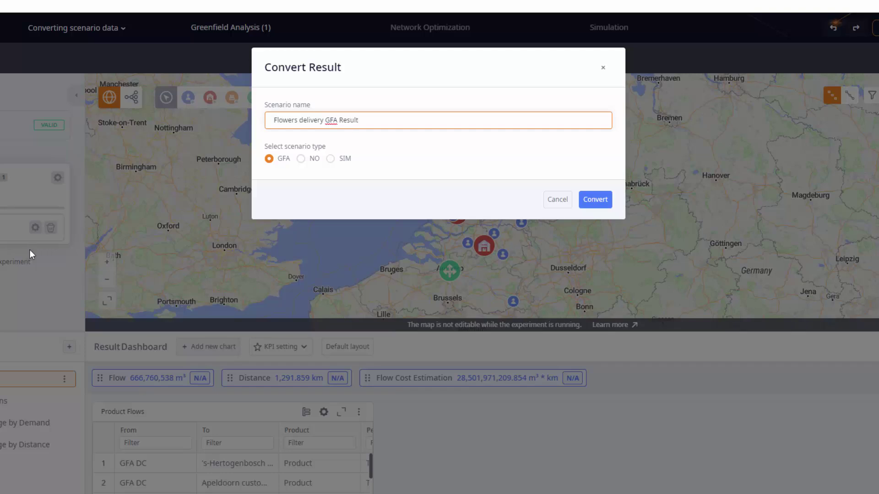
left_click(313, 160)
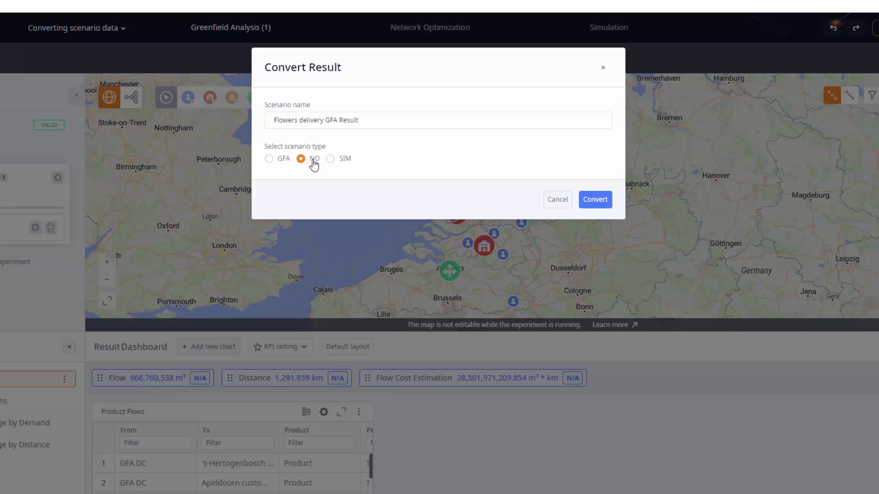
left_click(595, 199)
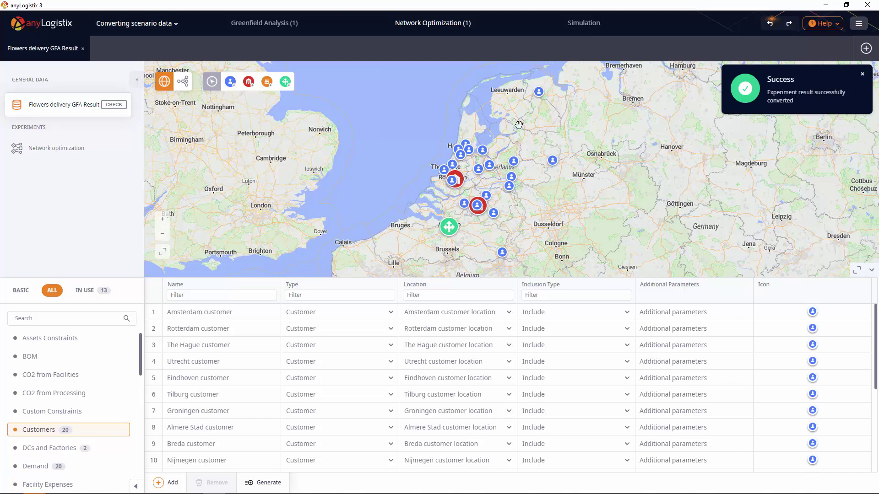
- Show only in-use tables and browse Product Flows, ending on Product Storages
left_click(95, 291)
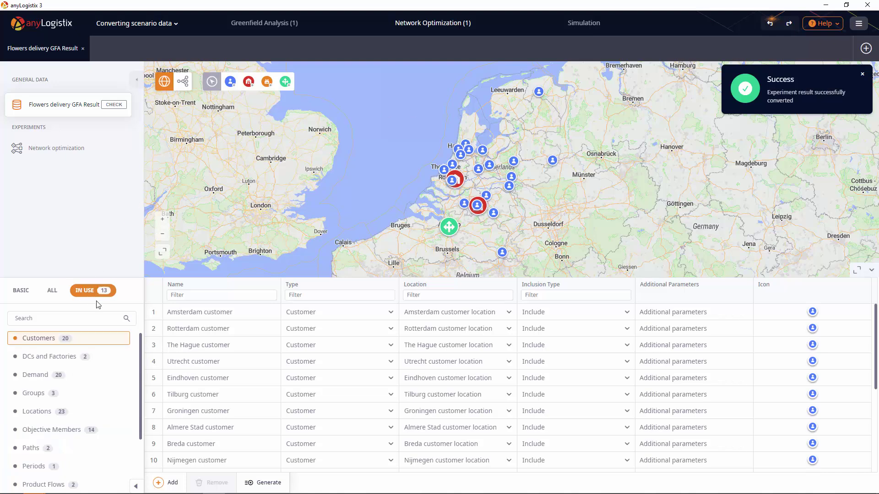
scroll(117, 357, "down", 1)
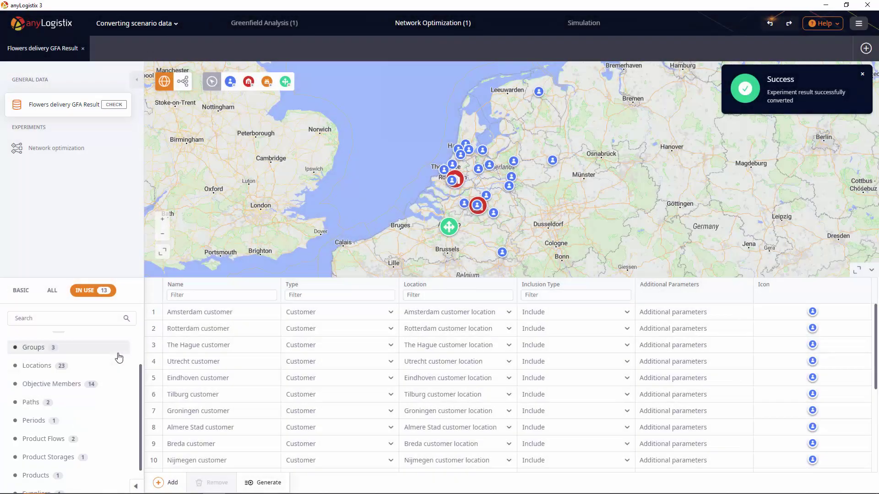
left_click(105, 441)
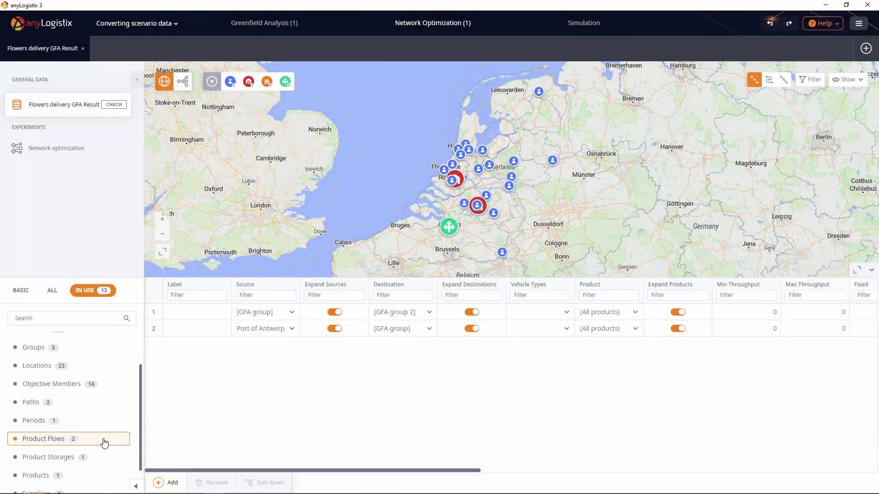
left_click(107, 457)
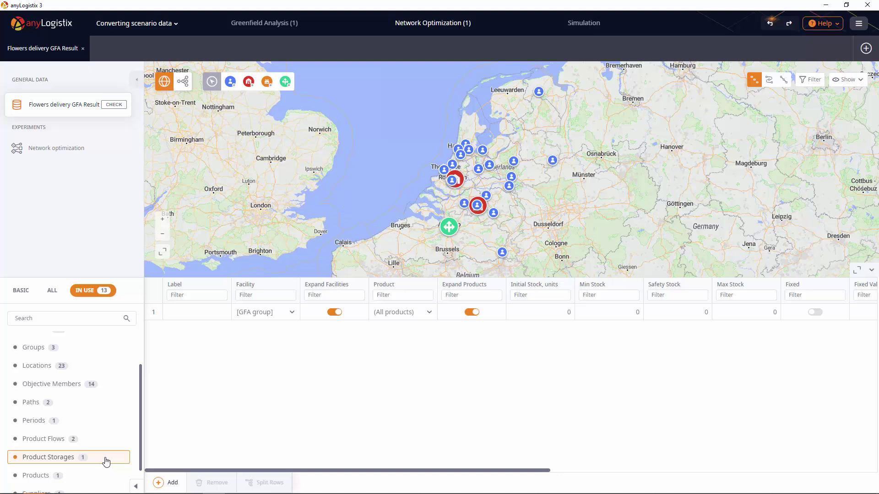
- Run Network optimization and view the result graph showing GFA DC and its 9 customers
left_click(49, 161)
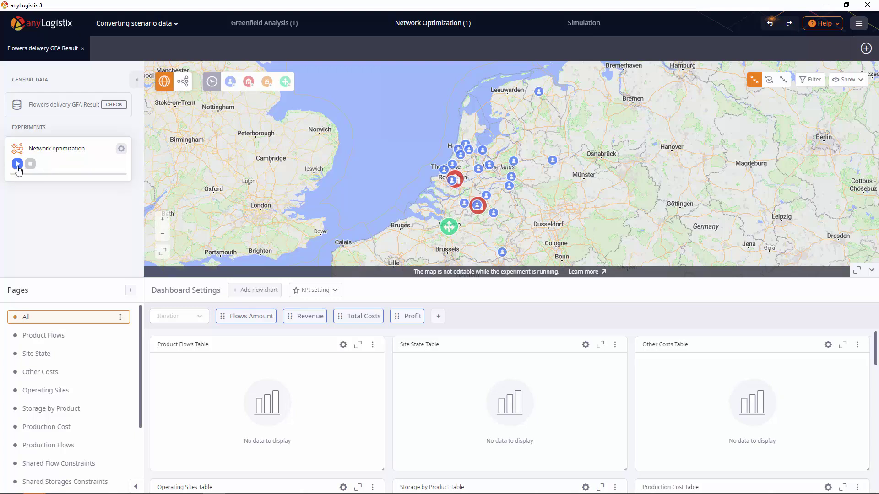
left_click(17, 165)
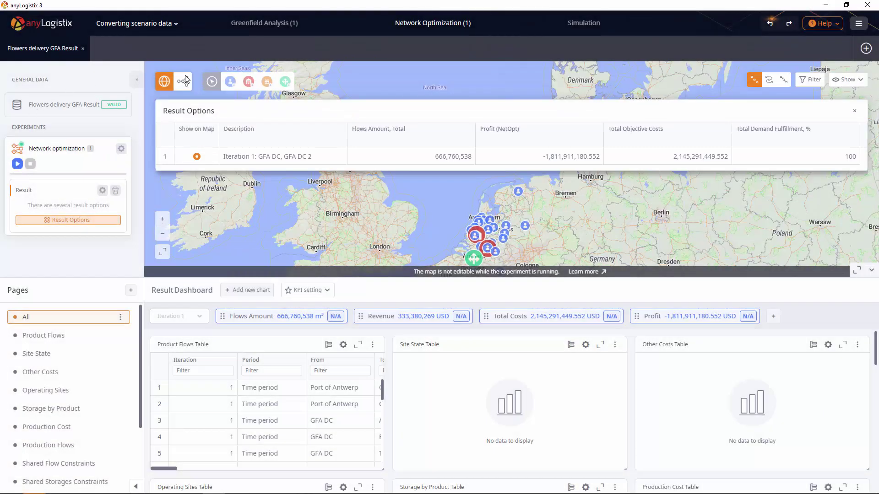
left_click(185, 81)
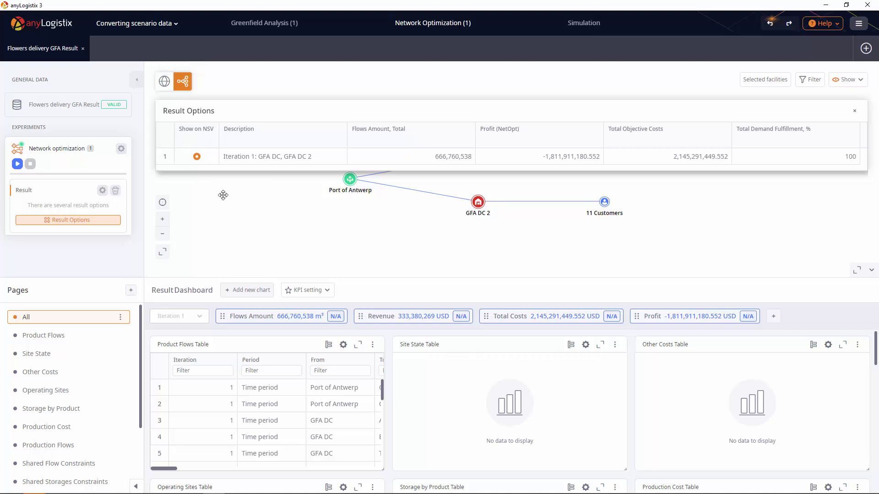
left_click_drag(223, 201, 224, 241)
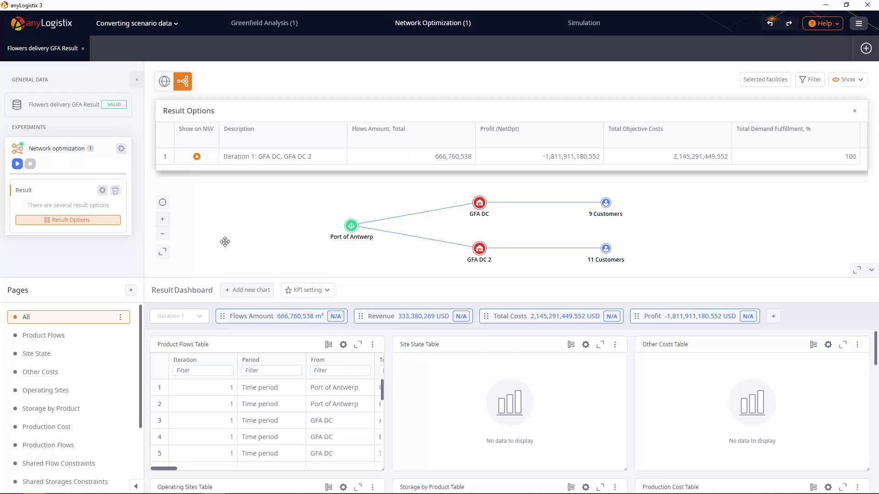
- Convert iteration 1 into a SIM scenario 'Flowers delivery GFA Result NO Result', checking its structure
right_click(321, 164)
left_click(338, 173)
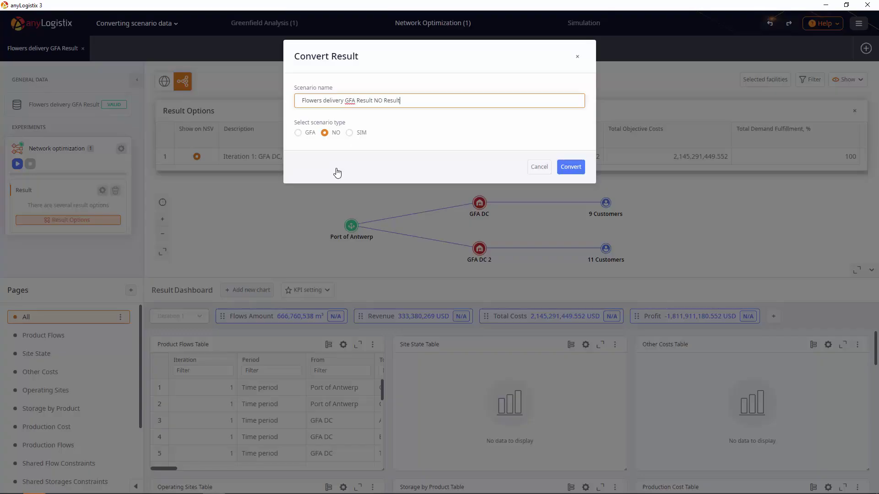
left_click(361, 136)
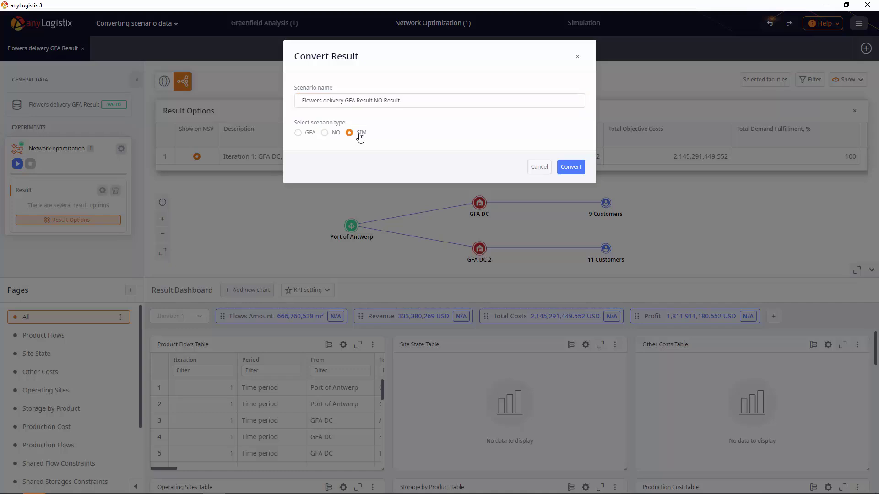
left_click(571, 167)
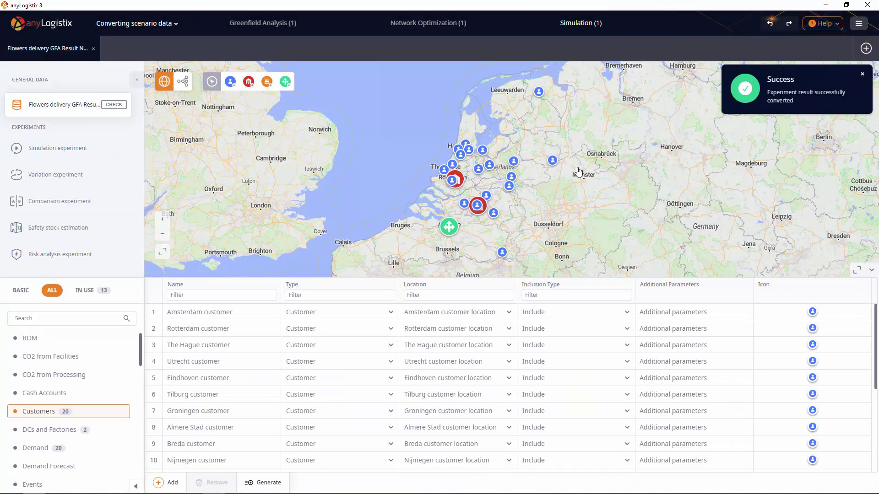
left_click(185, 82)
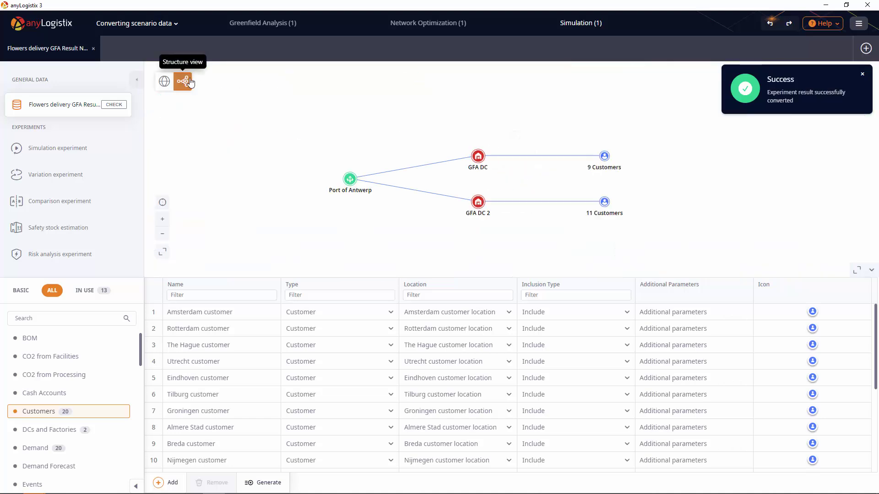
left_click(165, 82)
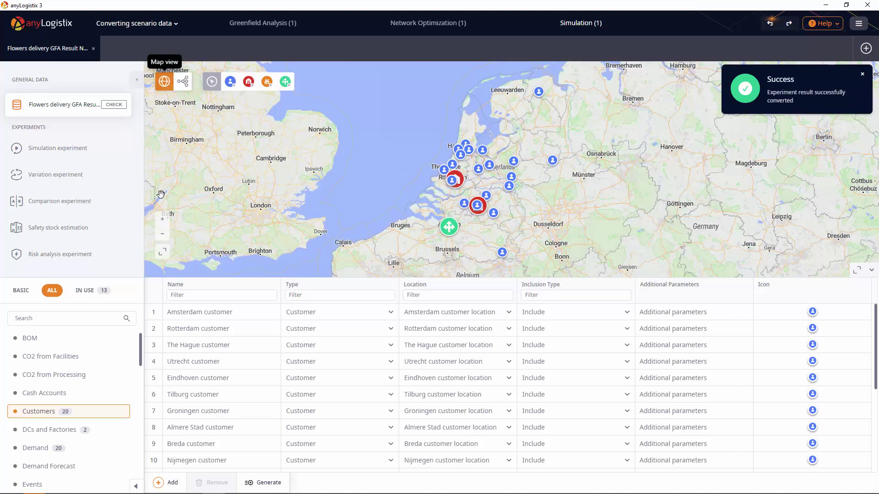
- Filter to in-use tables and browse Inventory and Shipping, ending on the Sourcing table
left_click(97, 291)
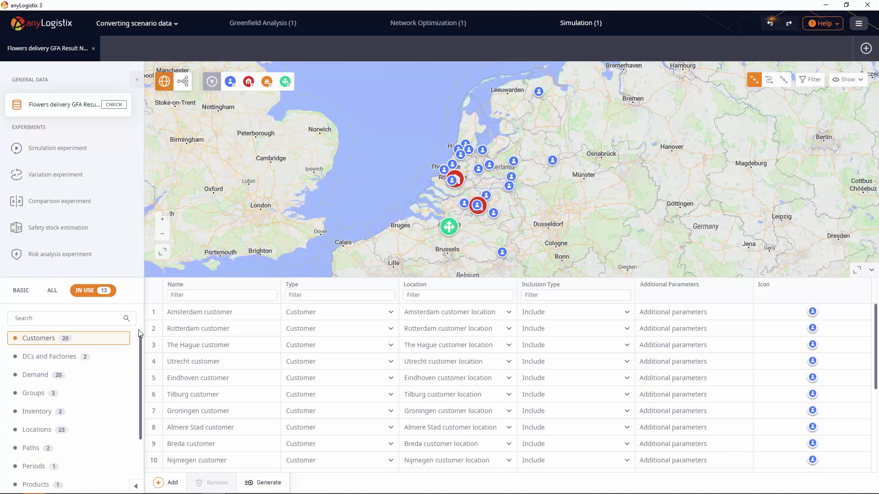
left_click_drag(141, 340, 141, 394)
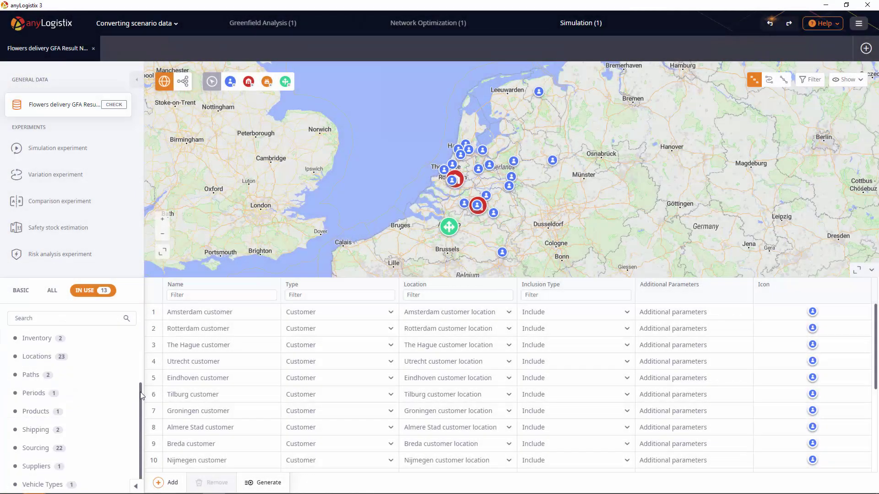
left_click(104, 339)
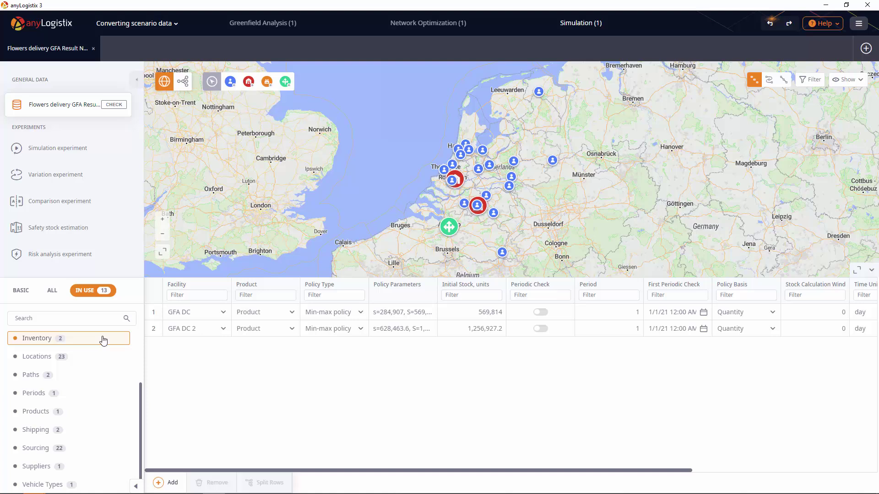
left_click(91, 429)
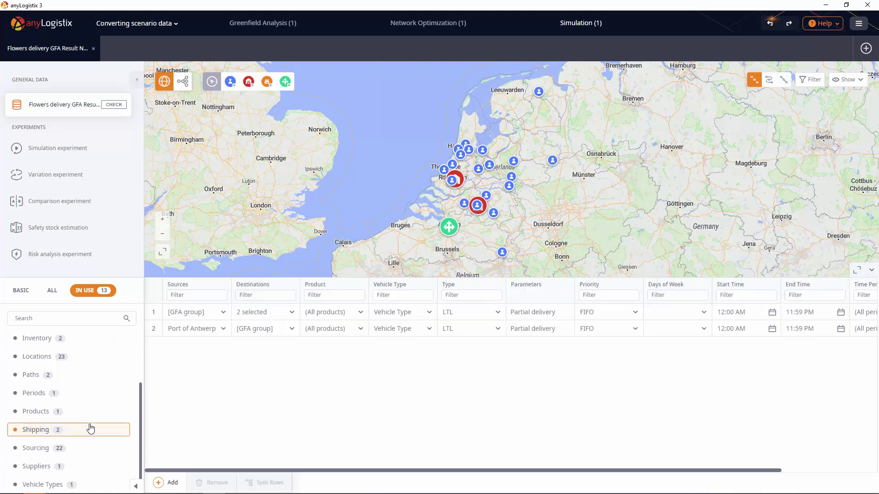
left_click(94, 449)
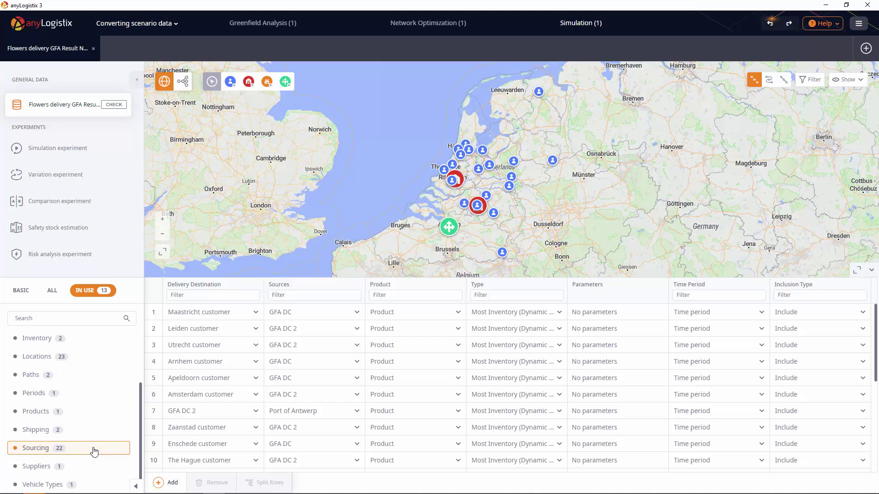
- Add a preset Profit and Loss Statement chart to the Simulation dashboard and run the simulation
left_click(103, 156)
left_click(237, 290)
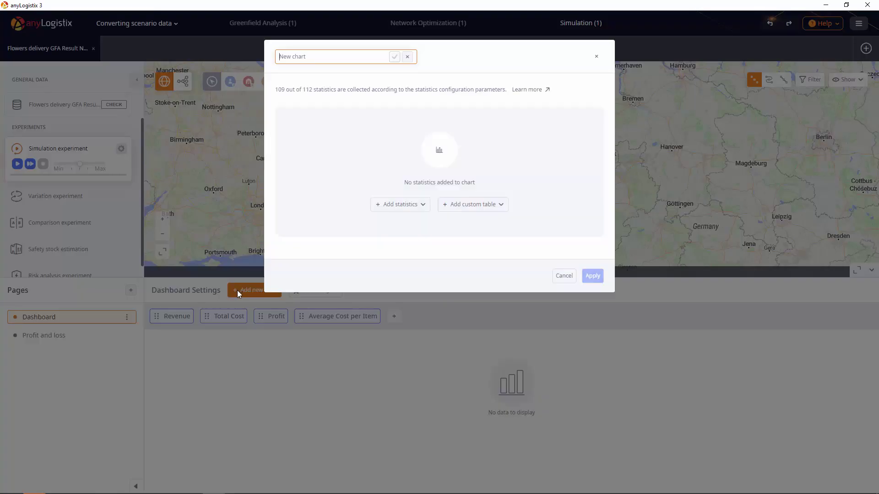
left_click(397, 207)
left_click(571, 260)
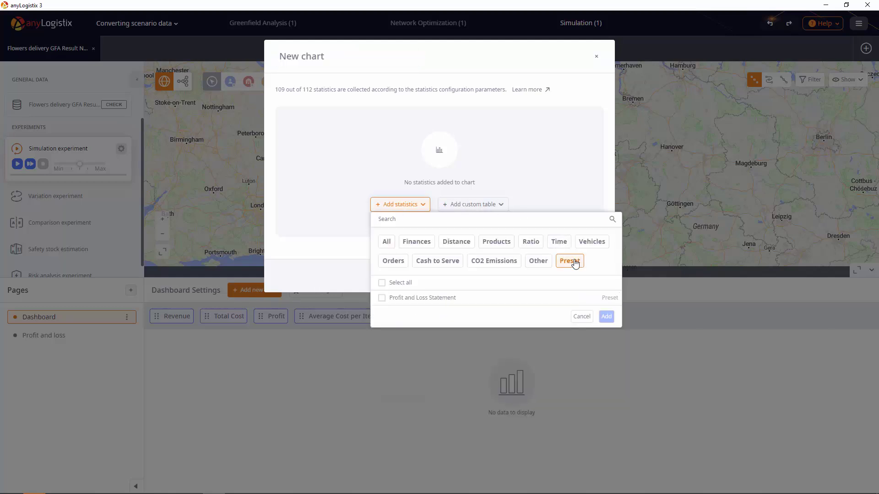
left_click(564, 298)
left_click(598, 316)
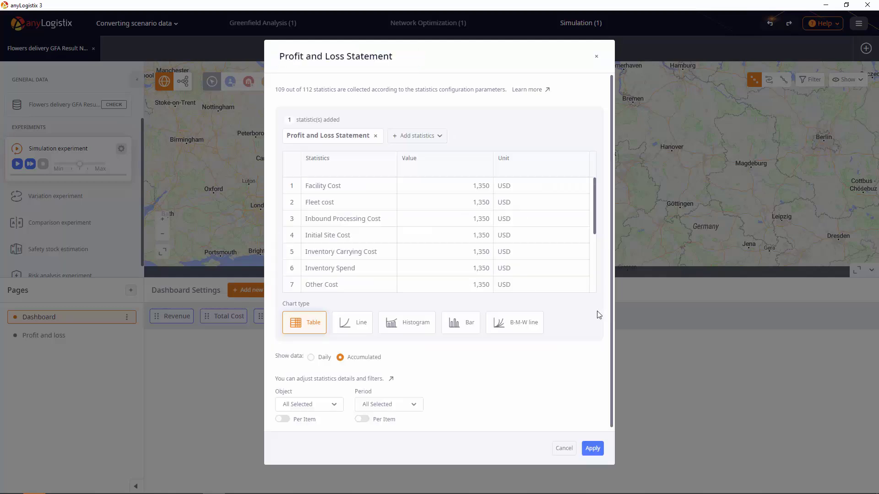
left_click(589, 451)
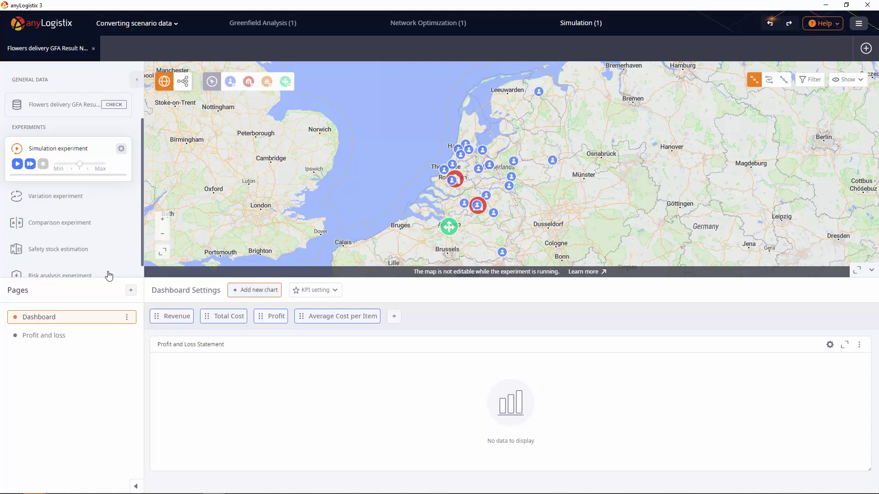
left_click(30, 165)
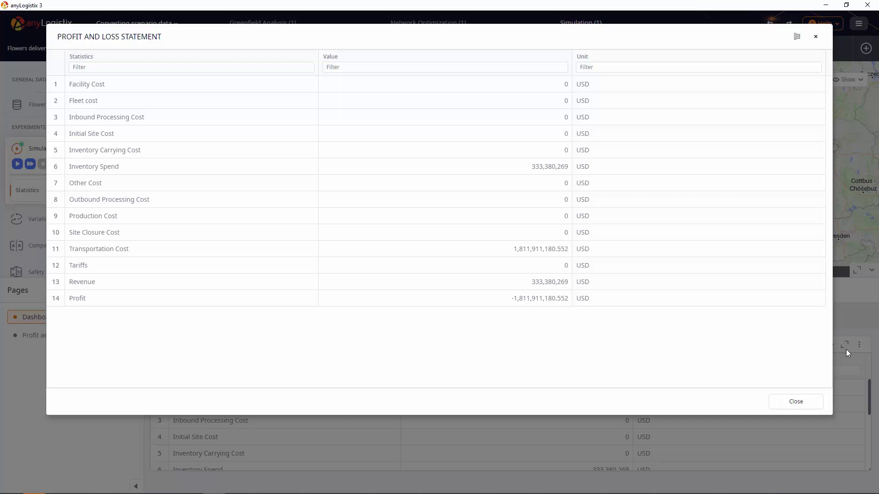
- Close the maximized Profit and Loss Statement window
left_click(802, 404)
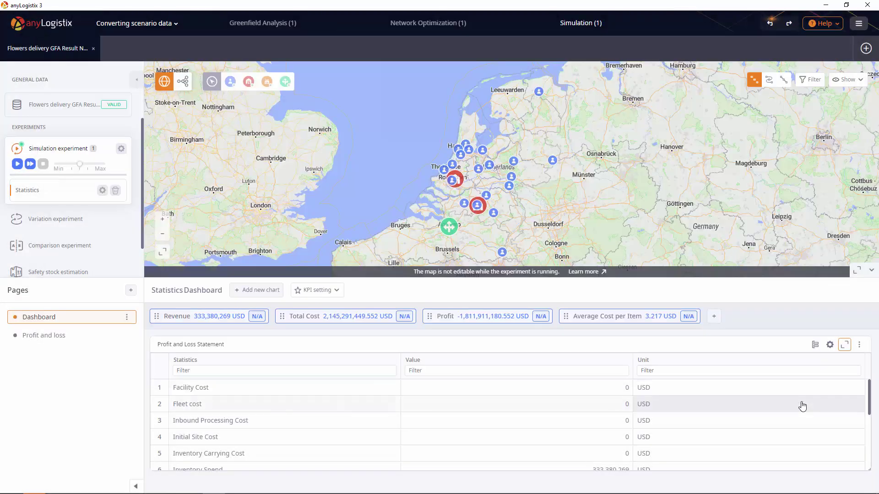